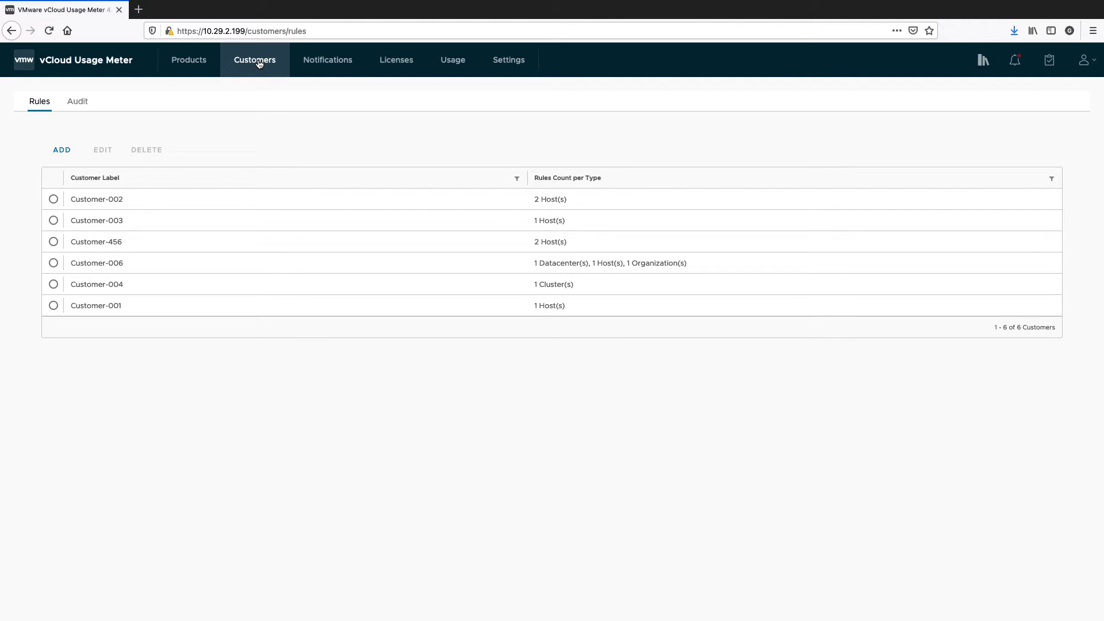
Start a new customer rule labelled Customer-007
left_click(58, 153)
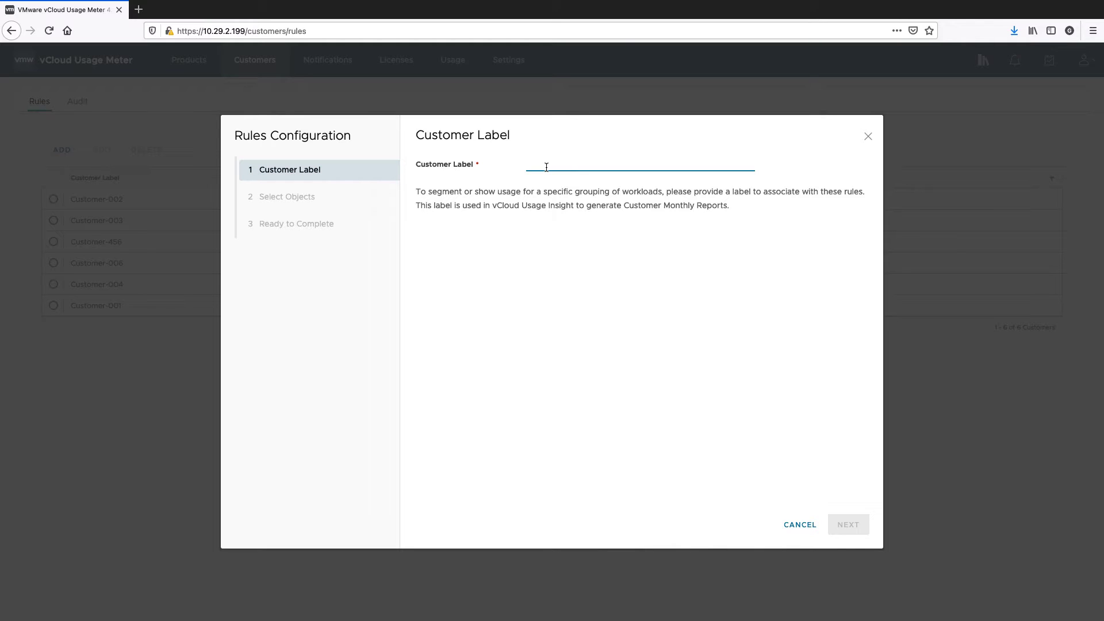
type("Customer-007")
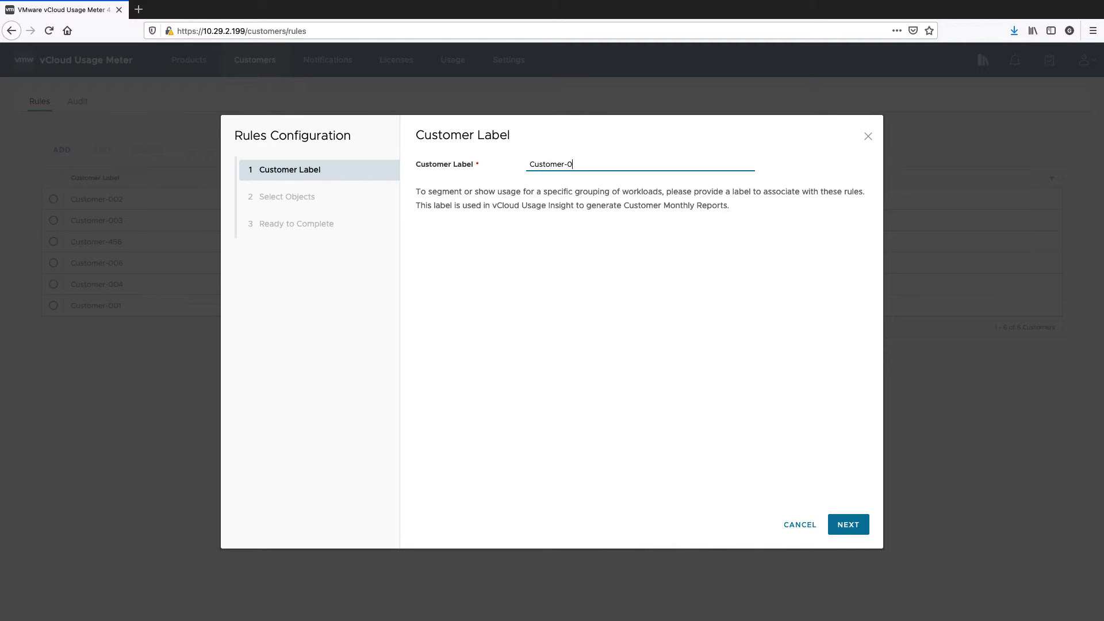
left_click(848, 524)
Add hosts 10.199.59.122 and 10.199.58.226 from product 10.199.58.254 to the Customer-007 rule
left_click(609, 182)
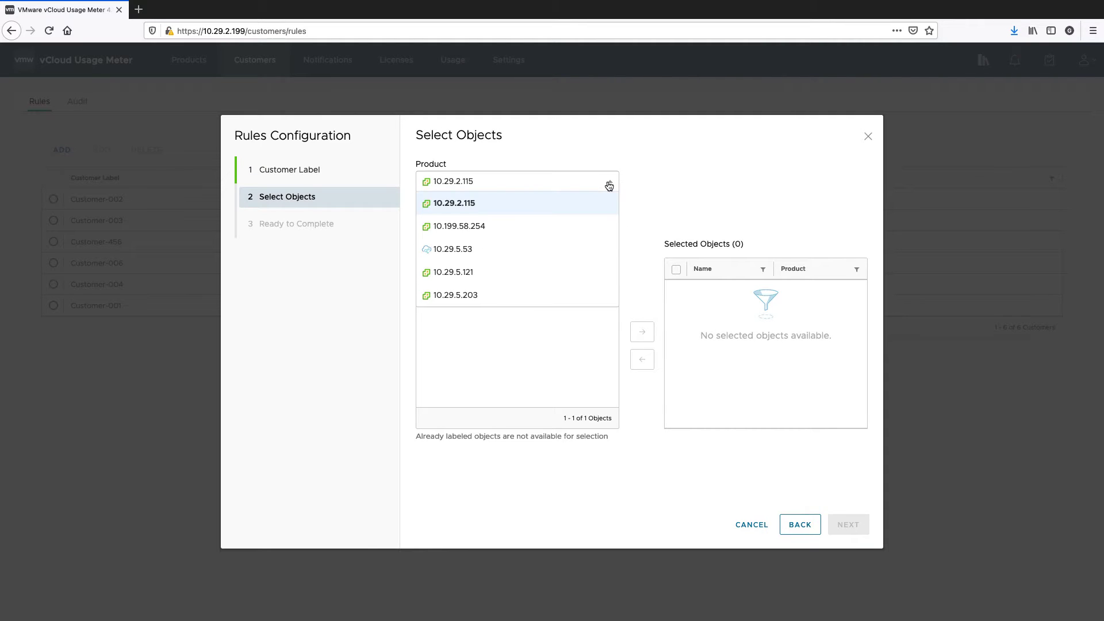
left_click(547, 227)
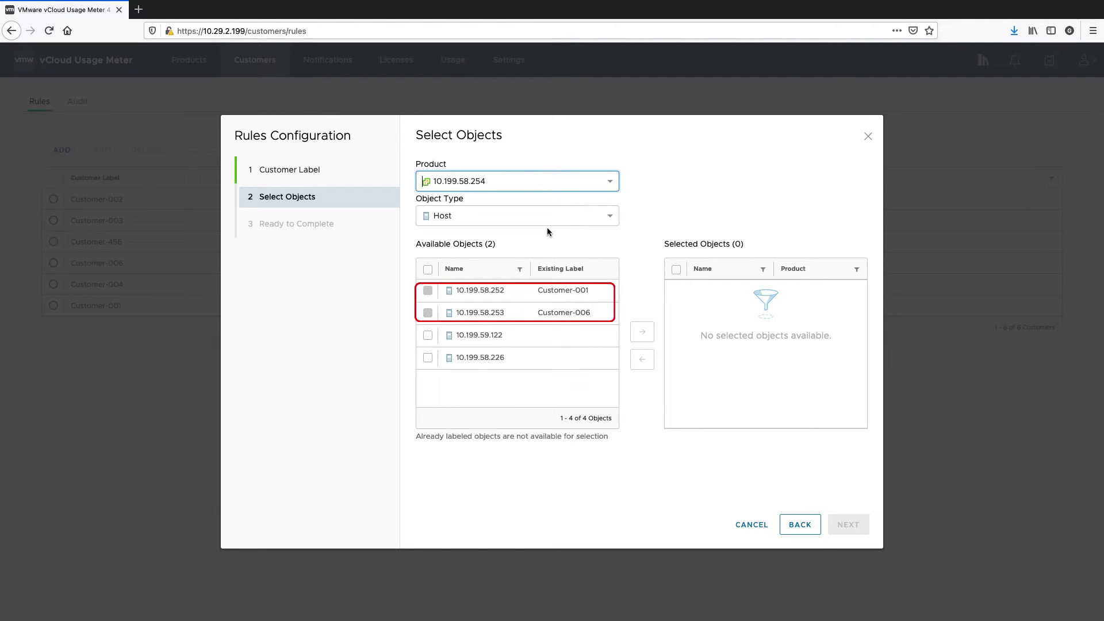
left_click(428, 336)
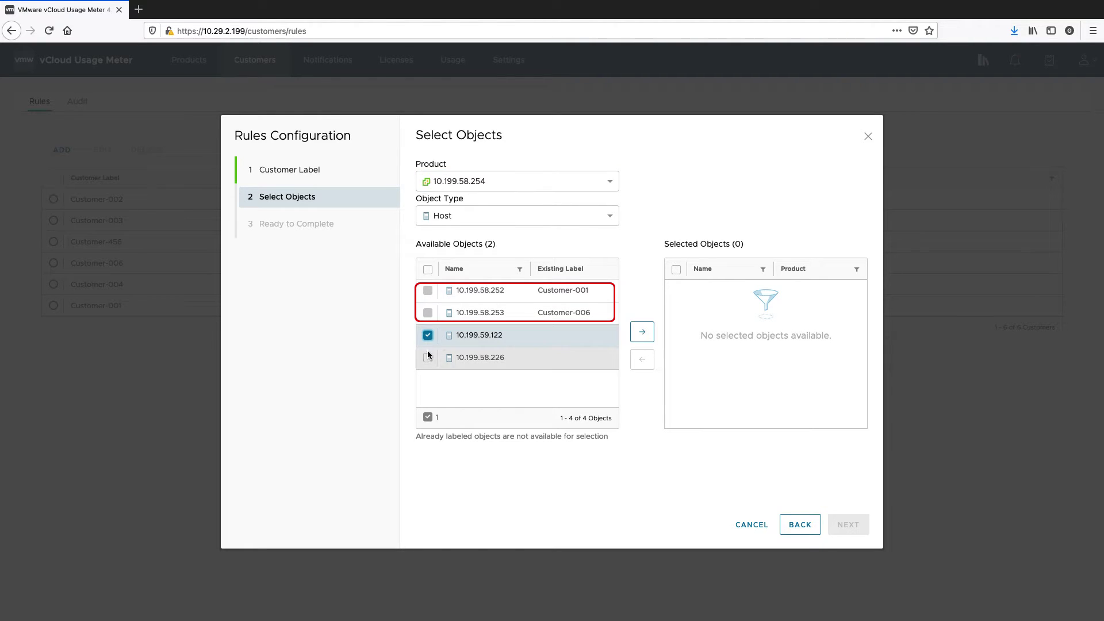
left_click(428, 359)
left_click(642, 332)
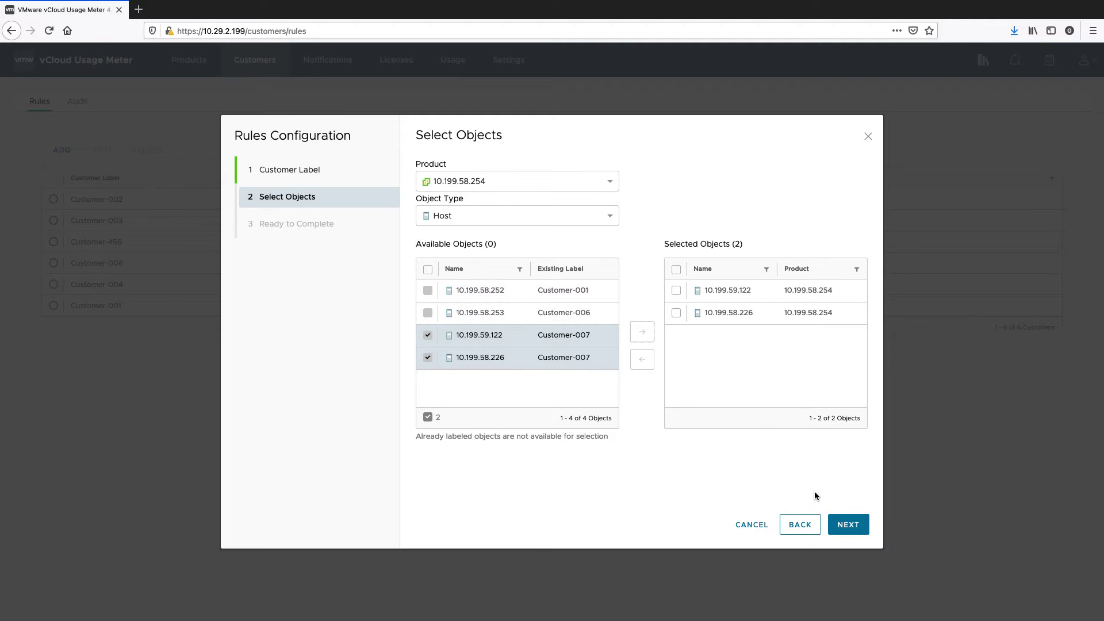
left_click(849, 525)
Save the Customer-007 rule and relabel the Customer-456 rule as Customer-008
left_click(849, 525)
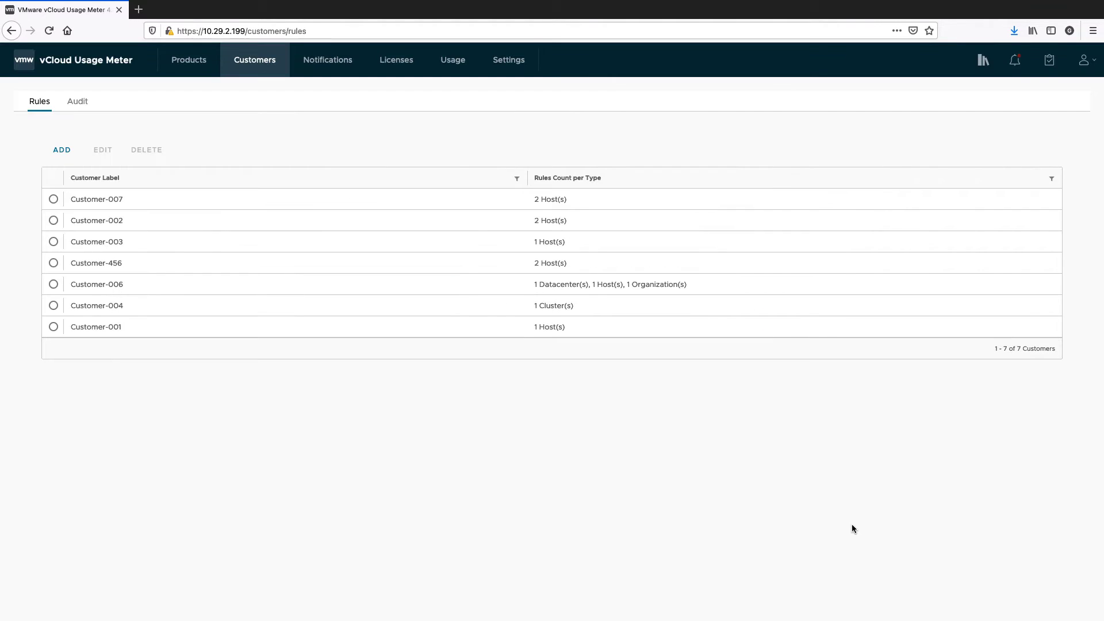
left_click(54, 265)
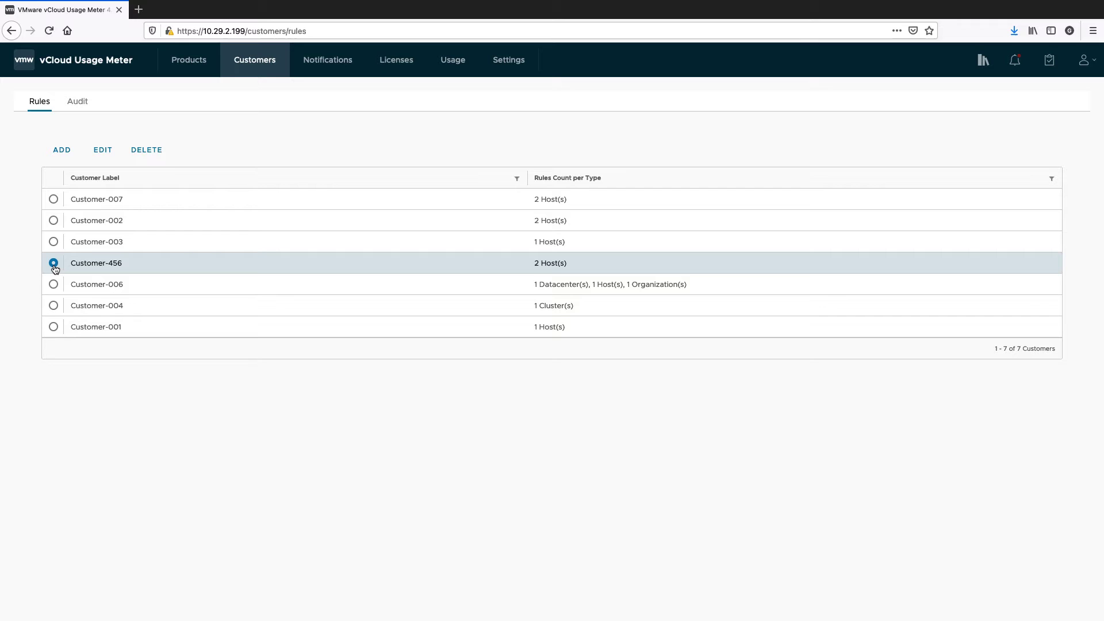
left_click(105, 152)
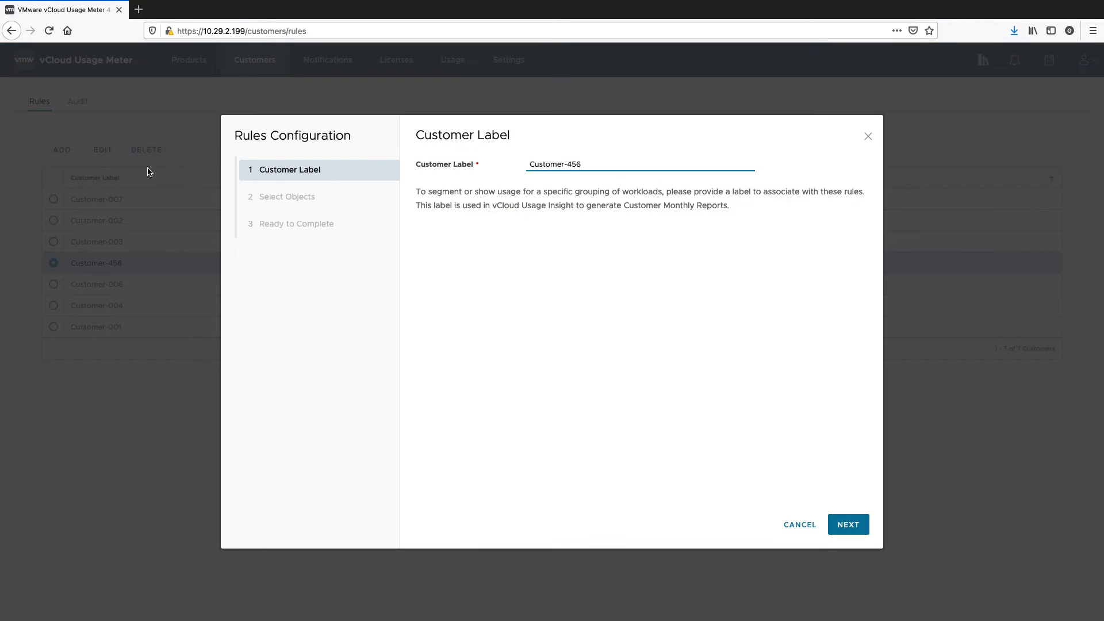
left_click_drag(585, 166, 565, 166)
type("008")
left_click(848, 525)
Add organization UM_ORG1 from product 10.29.5.53 to the Customer-008 rule and save it
left_click(488, 180)
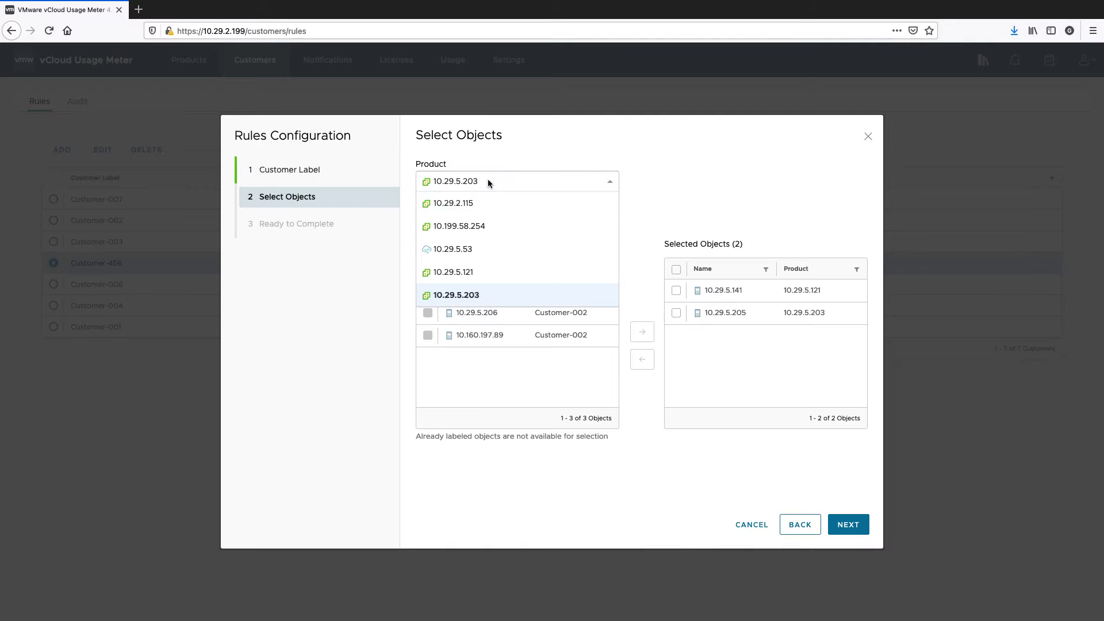
left_click(486, 249)
left_click(427, 290)
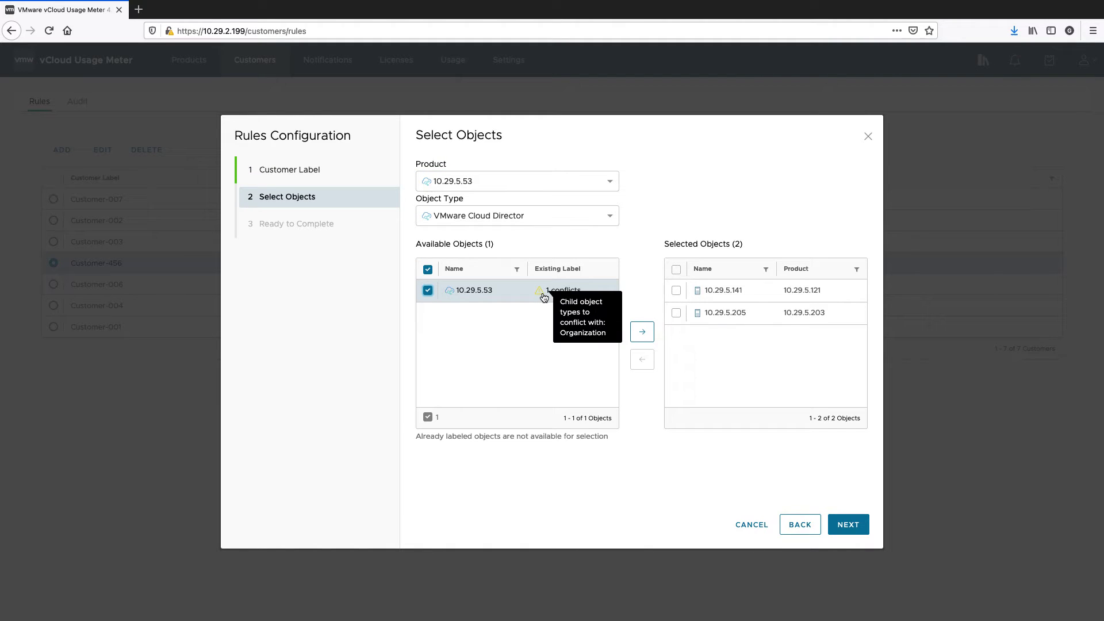
left_click(518, 216)
left_click(525, 260)
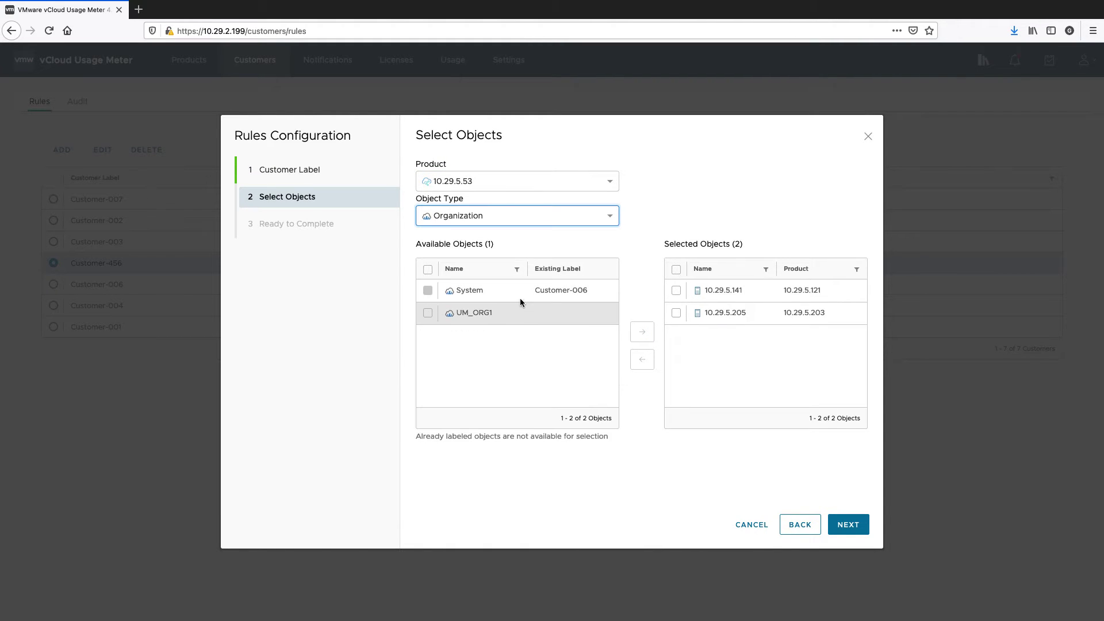
left_click(428, 313)
left_click(642, 332)
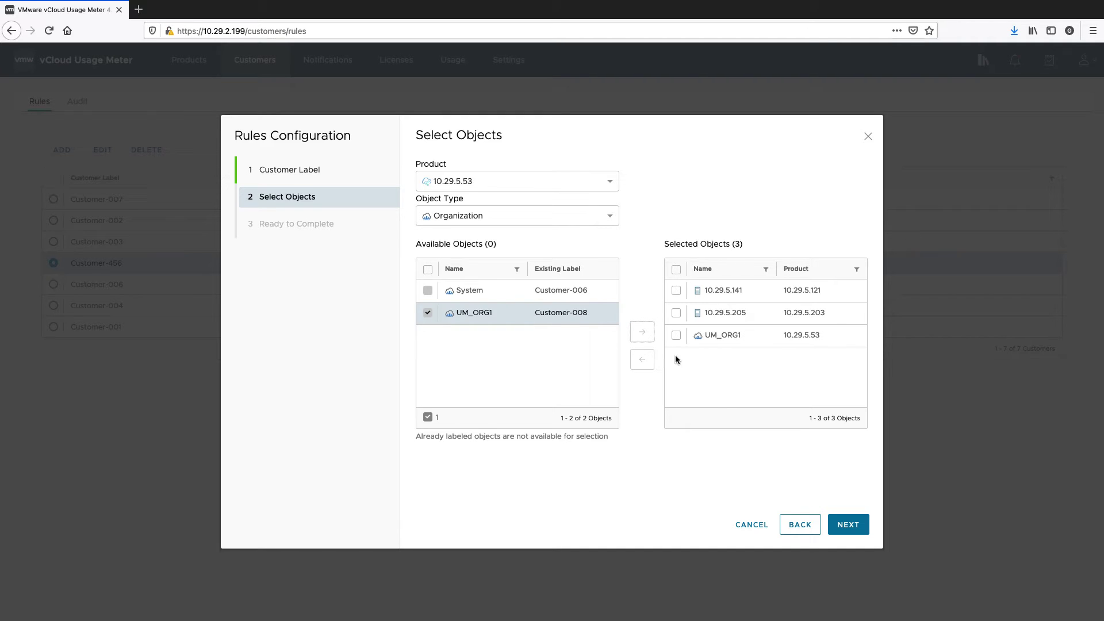
left_click(845, 529)
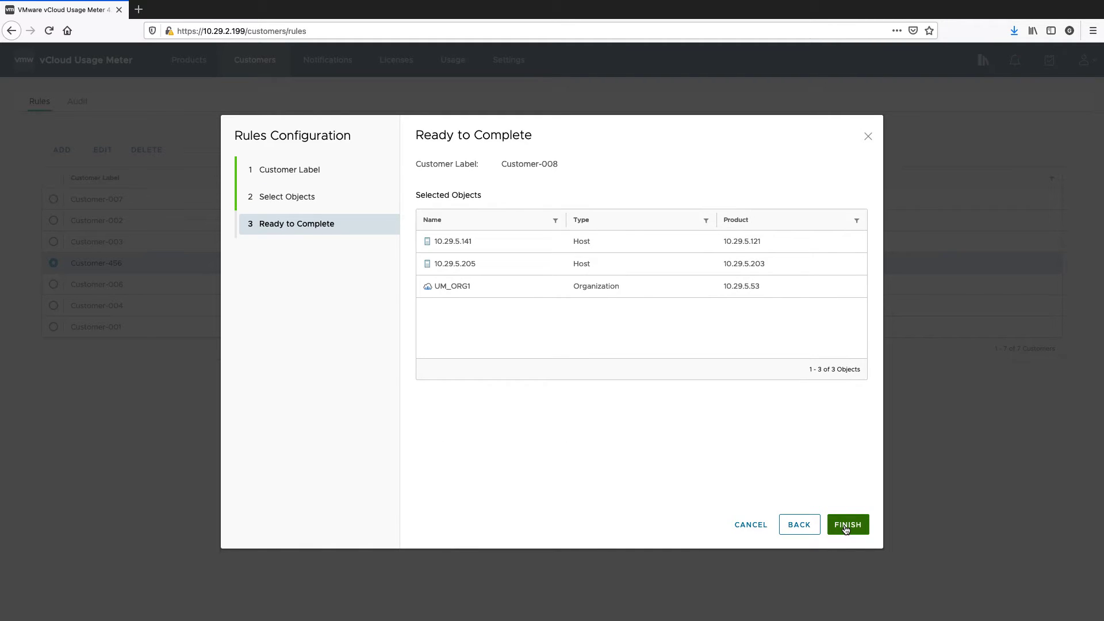
left_click(847, 525)
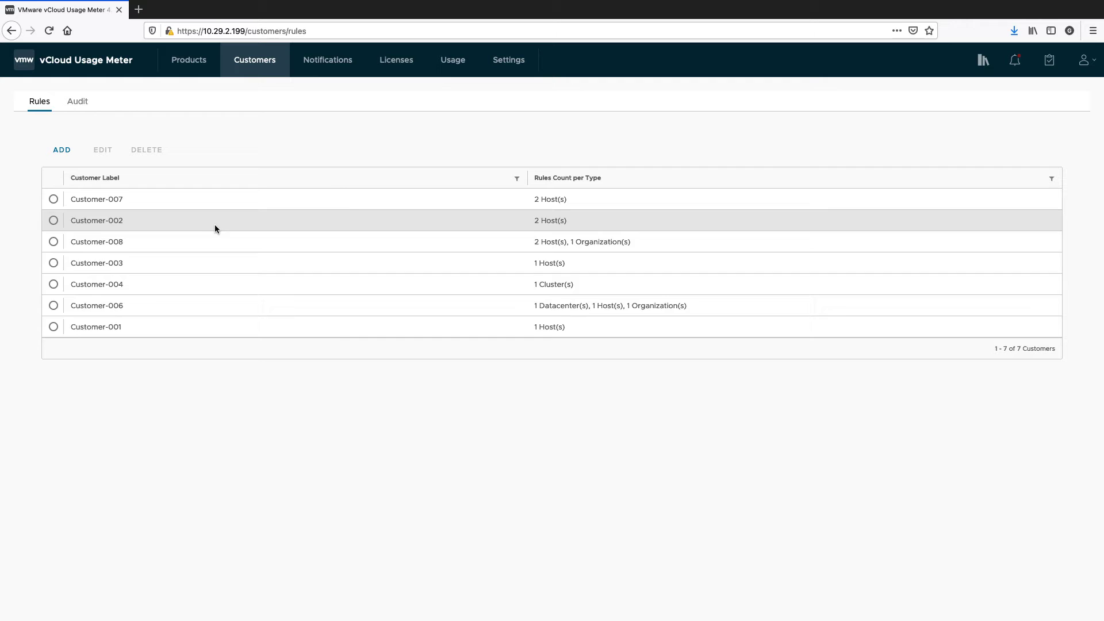
Sort customers by label, then audit product 10.29.5.121 and check its unmapped virtual machines
left_click(100, 180)
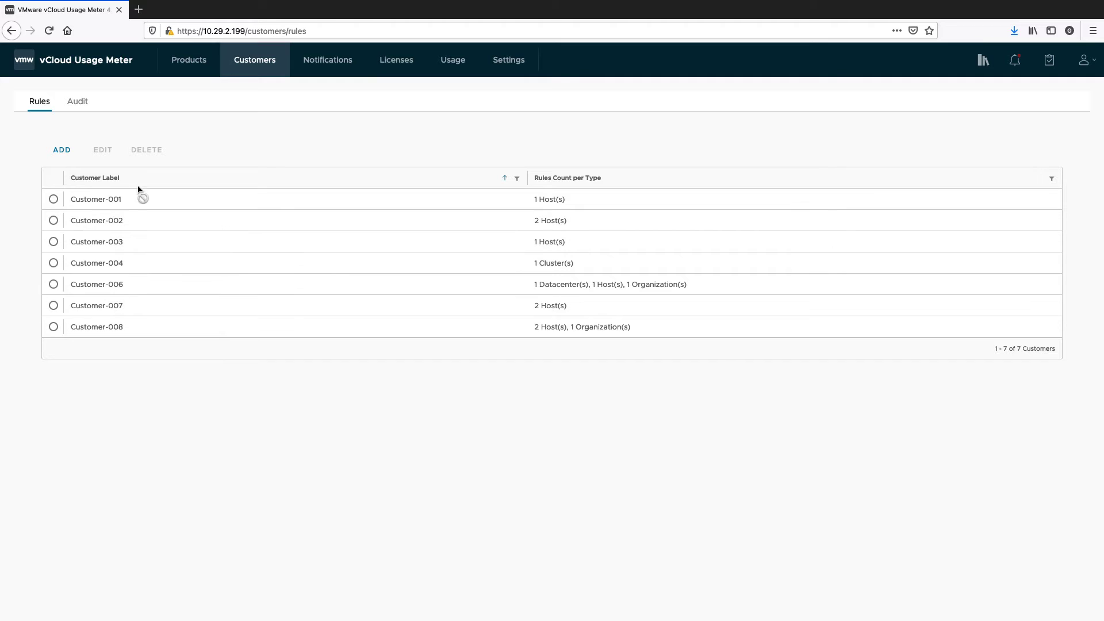
left_click(80, 103)
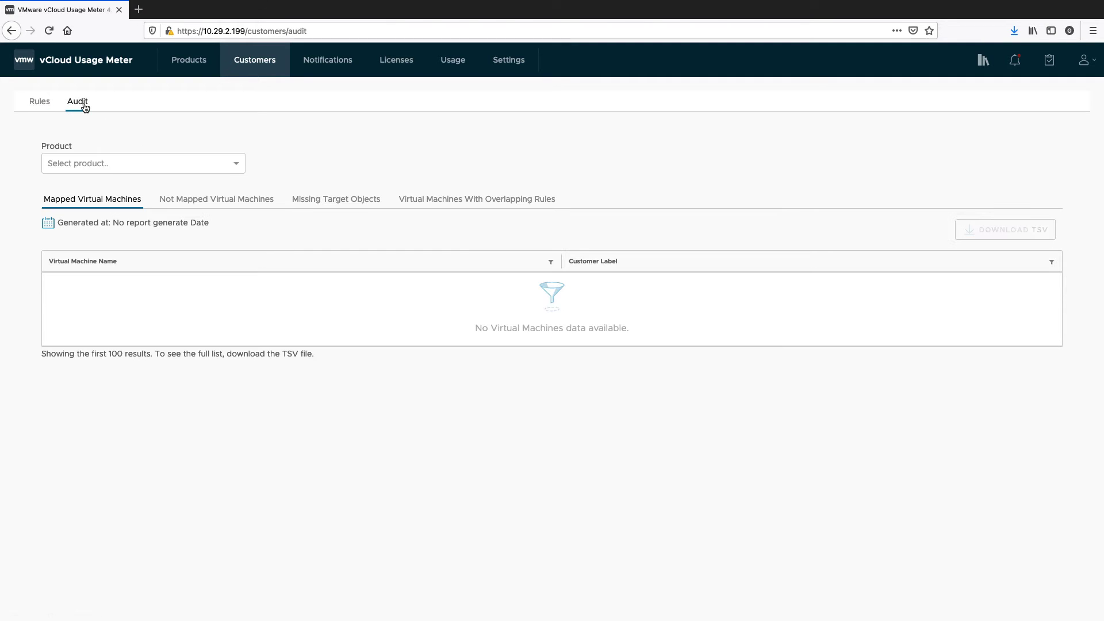
left_click(98, 161)
left_click(104, 207)
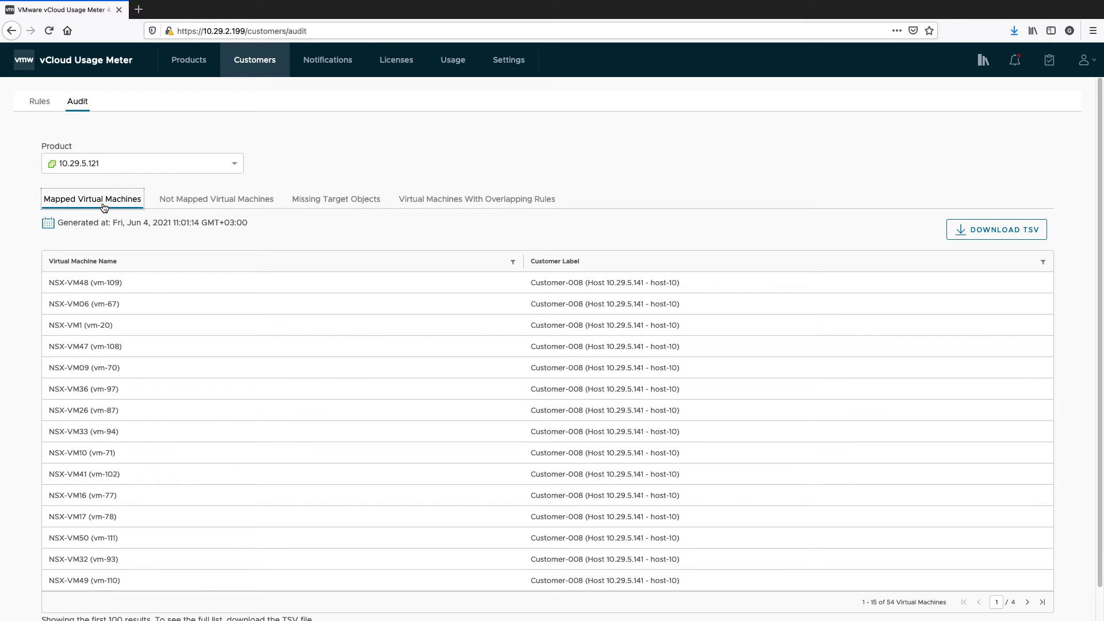
left_click(240, 200)
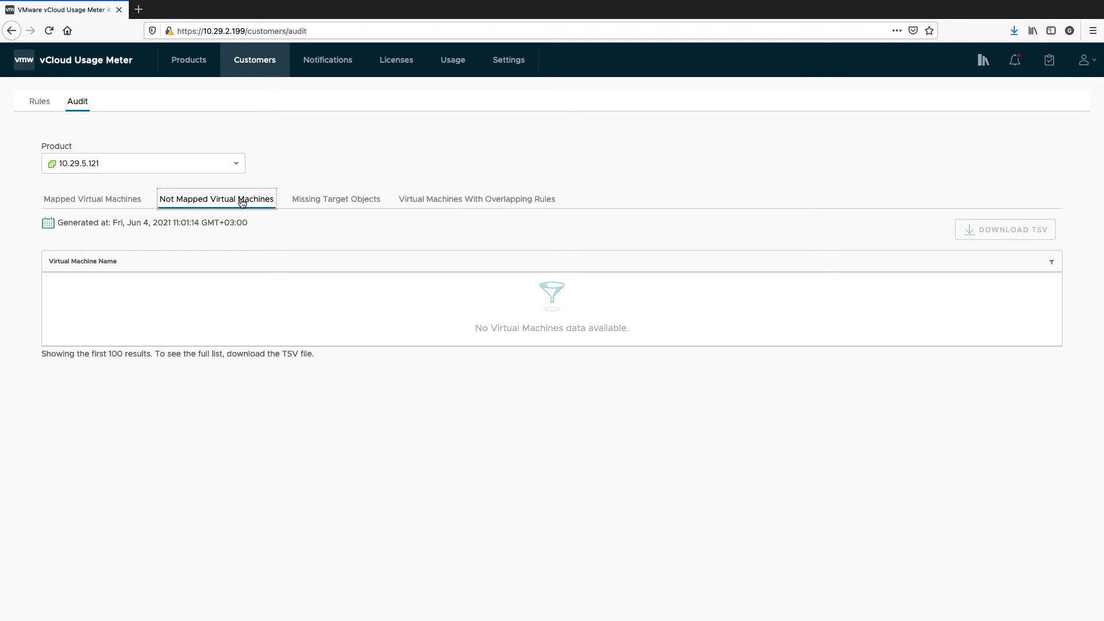
Review the audit's Missing Target Objects and Virtual Machines With Overlapping Rules lists
left_click(326, 206)
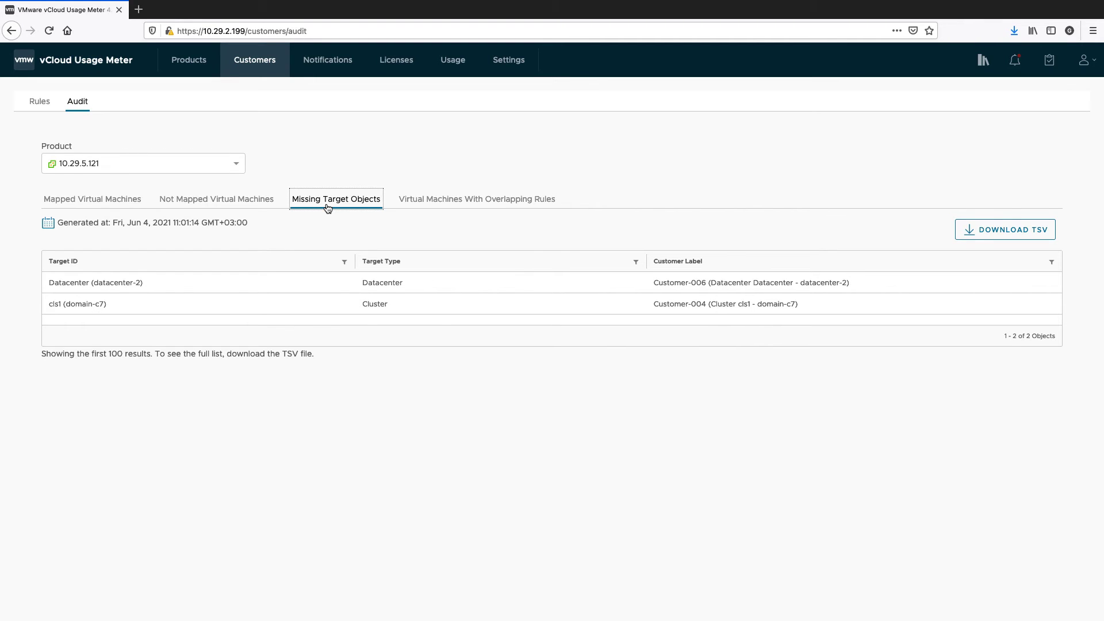
left_click(451, 201)
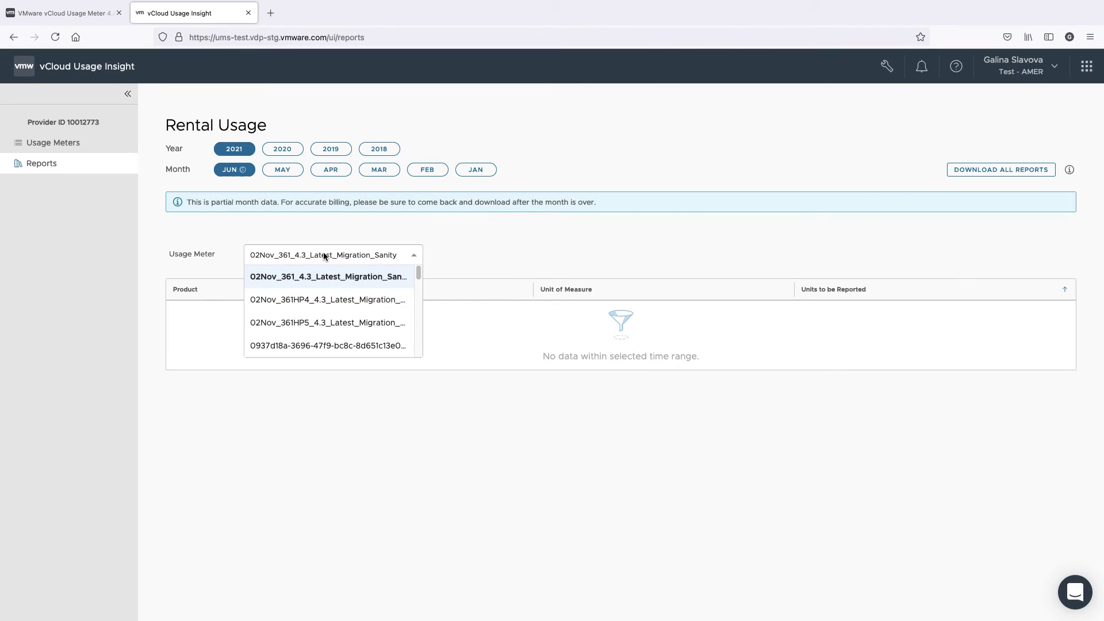
Select usage meter um4.4-galina-demo and scroll through its June 2021 rental usage table
type("um4.4")
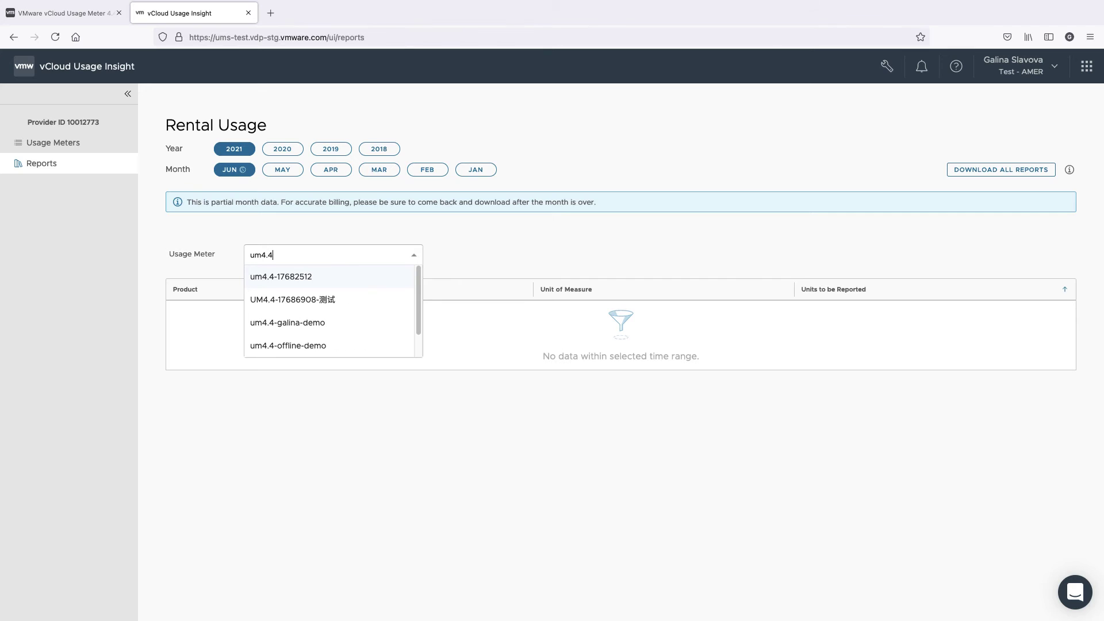
left_click(317, 324)
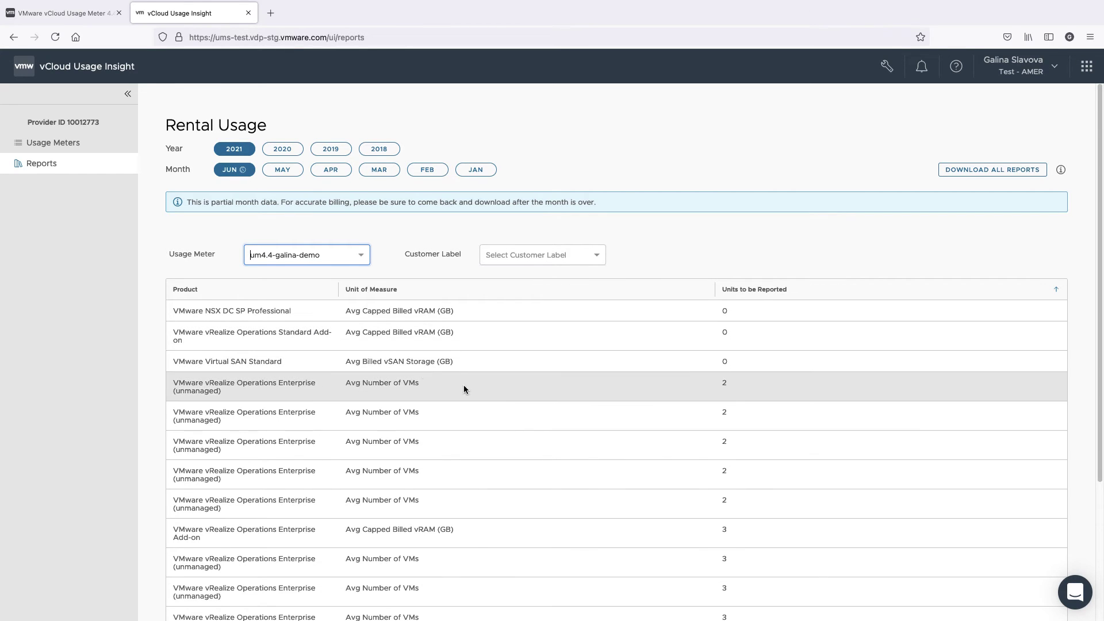
scroll(534, 420, "down", 2)
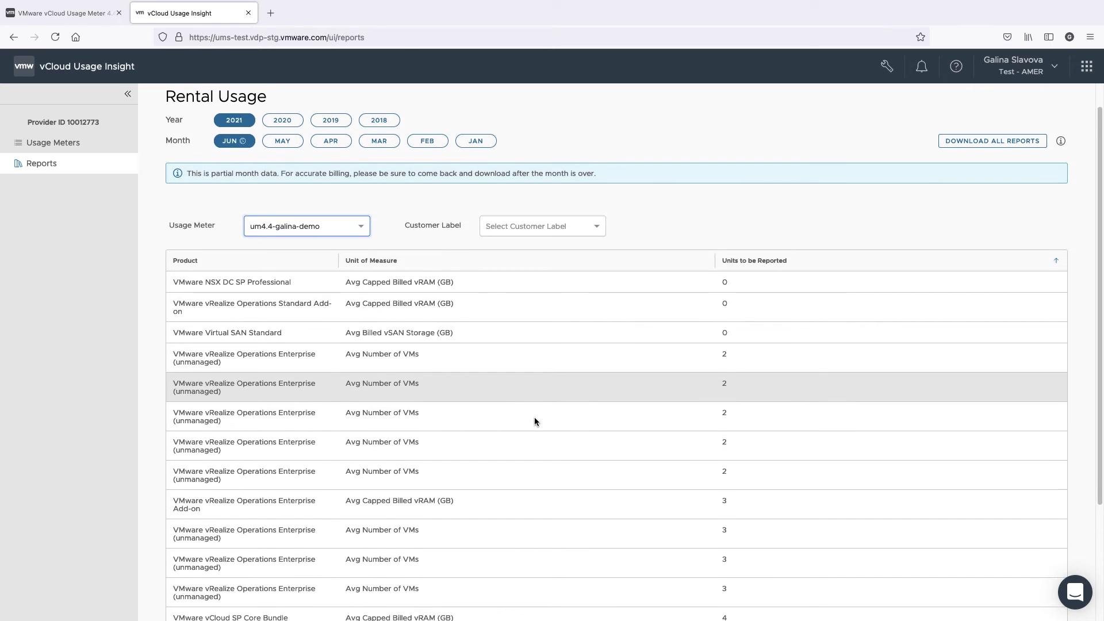
scroll(535, 420, "down", 3)
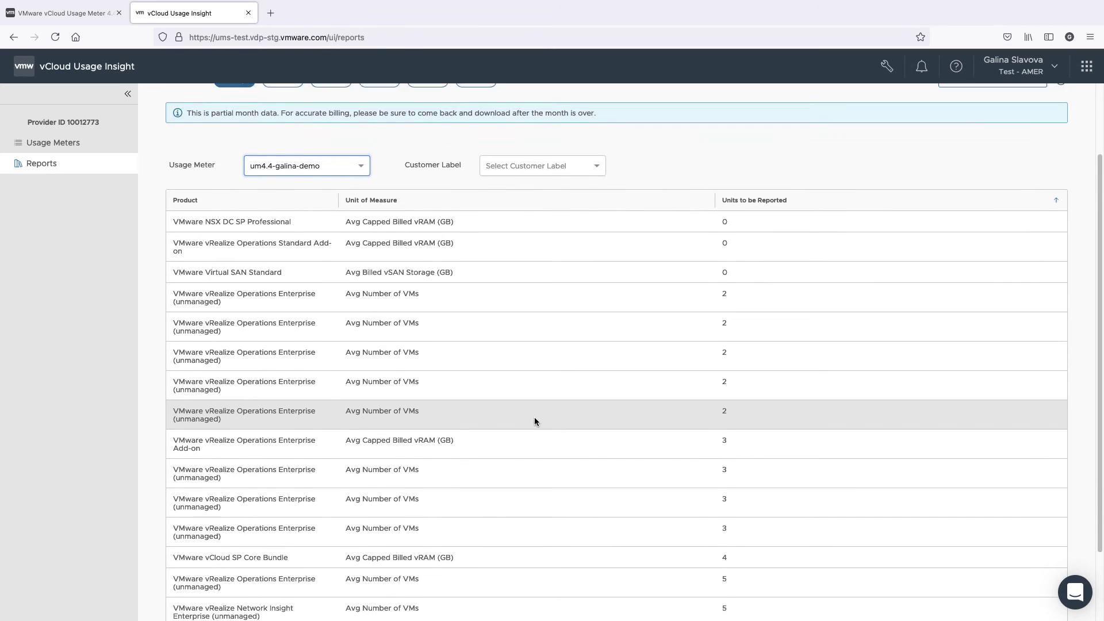
scroll(534, 422, "up", 3)
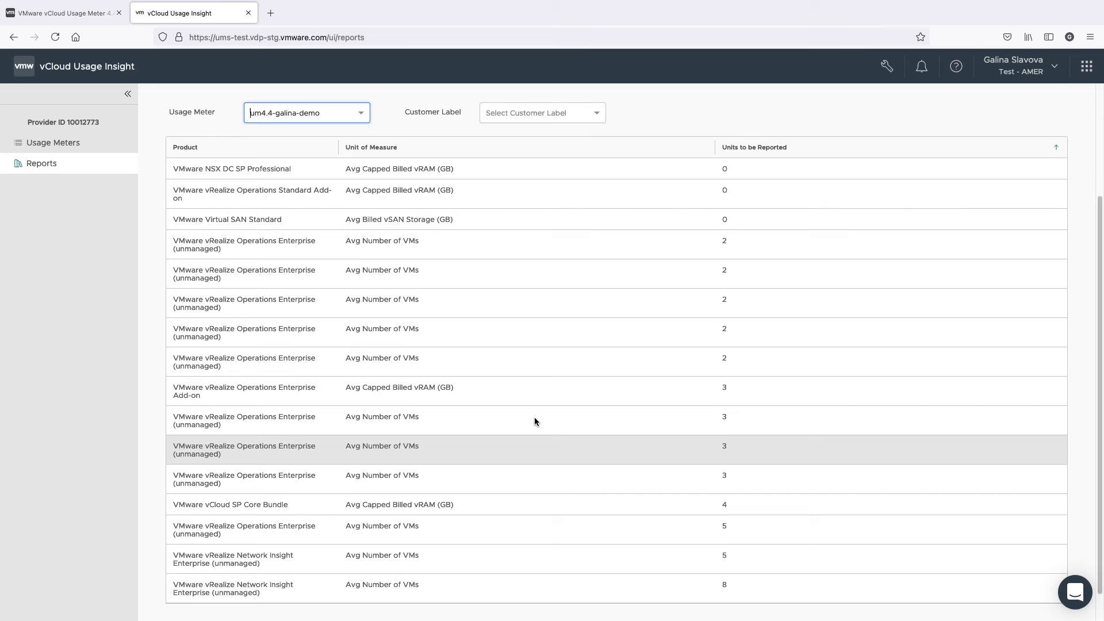
scroll(533, 416, "up", 3)
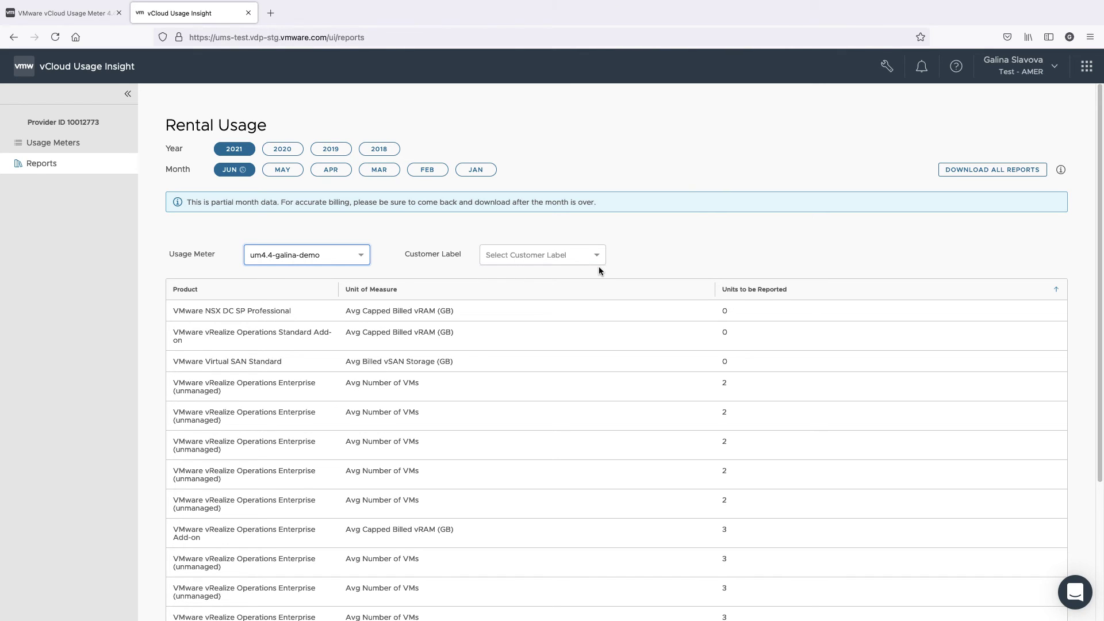
Filter the report by Customer-002, Customer-003, Customer-008, then No Customer Label
left_click(598, 258)
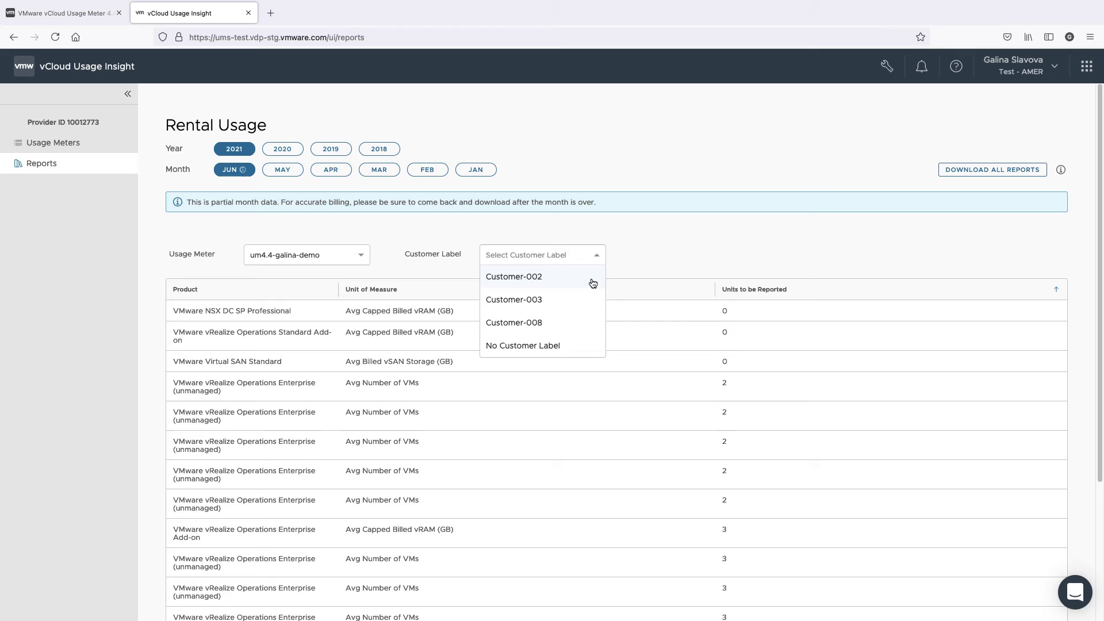
left_click(592, 279)
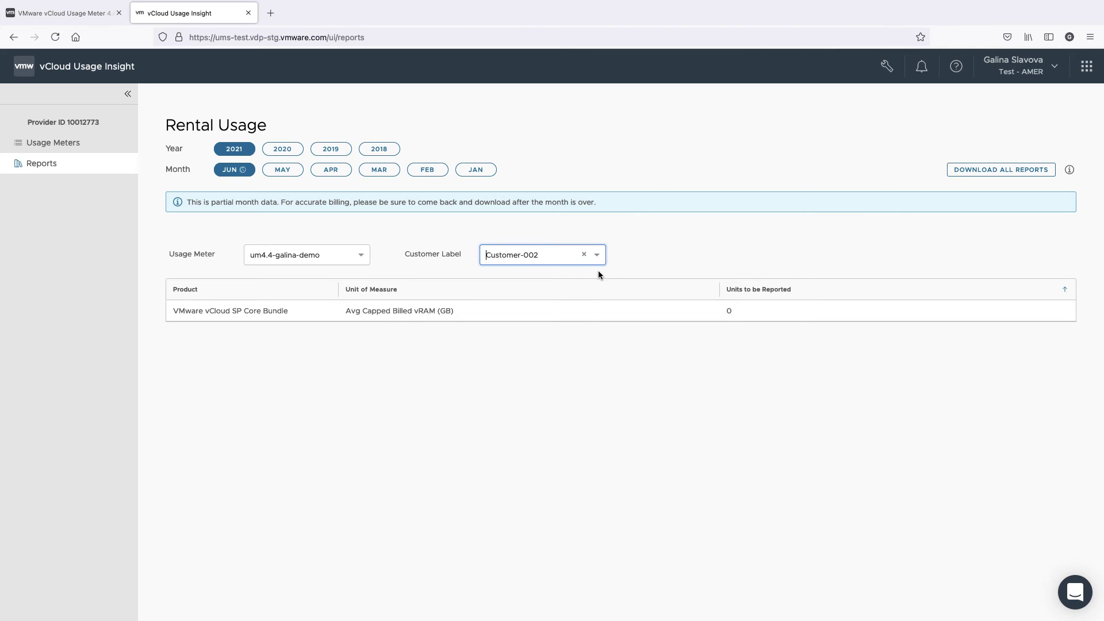
left_click(598, 259)
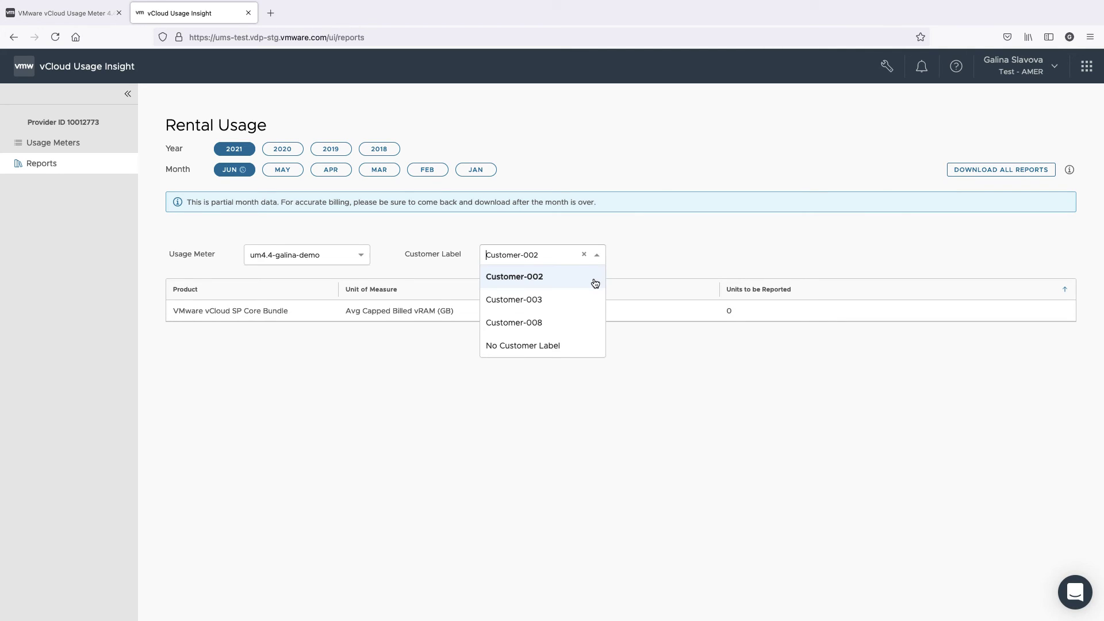
left_click(592, 300)
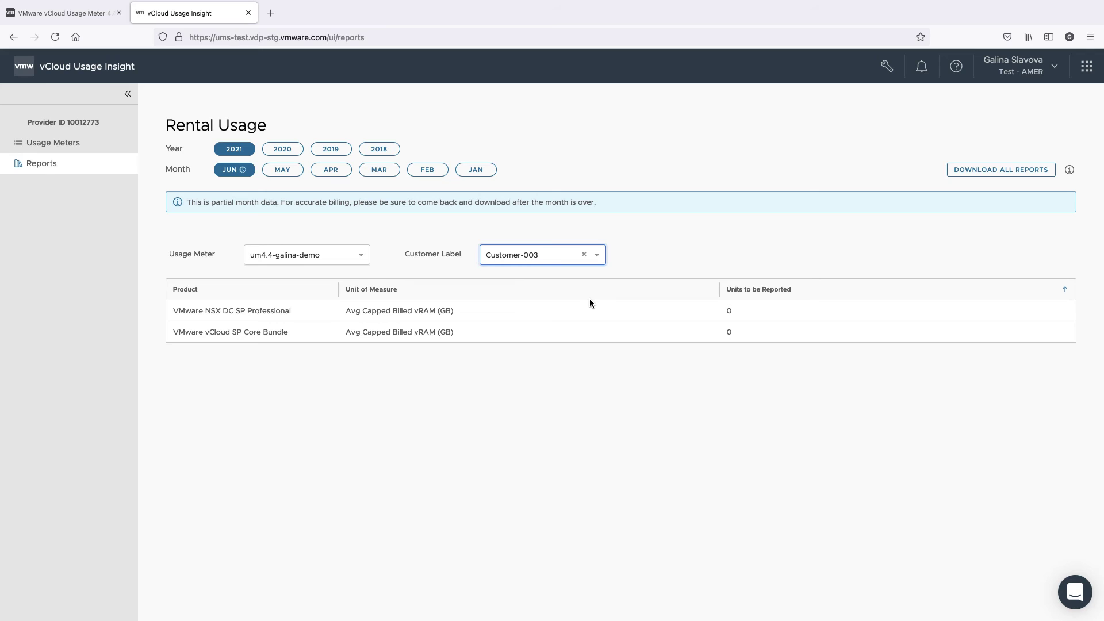
left_click(599, 263)
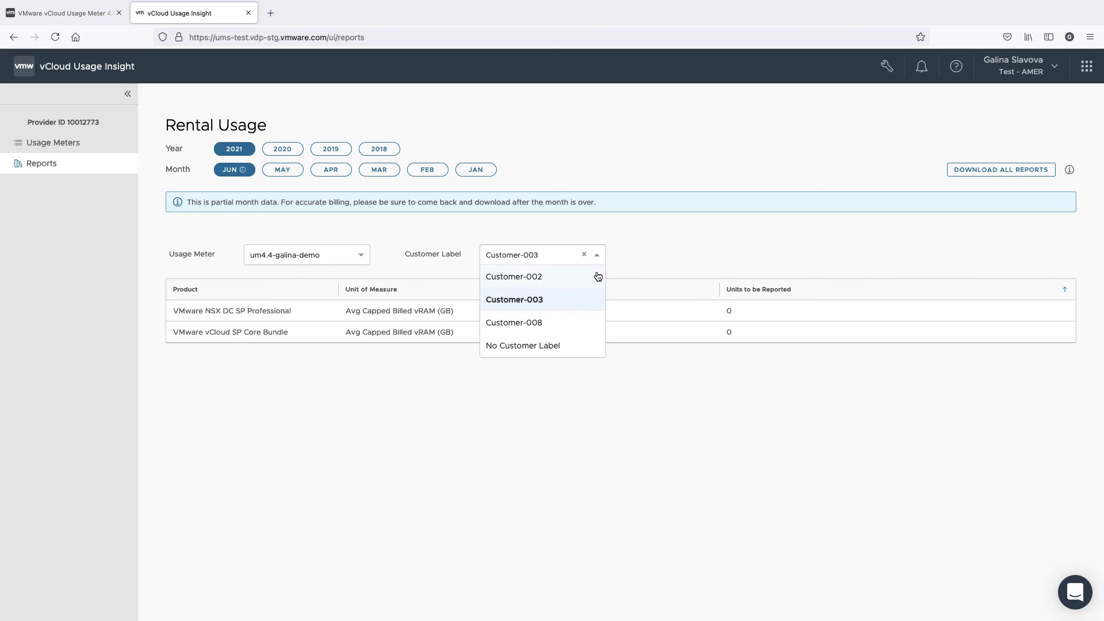
left_click(591, 326)
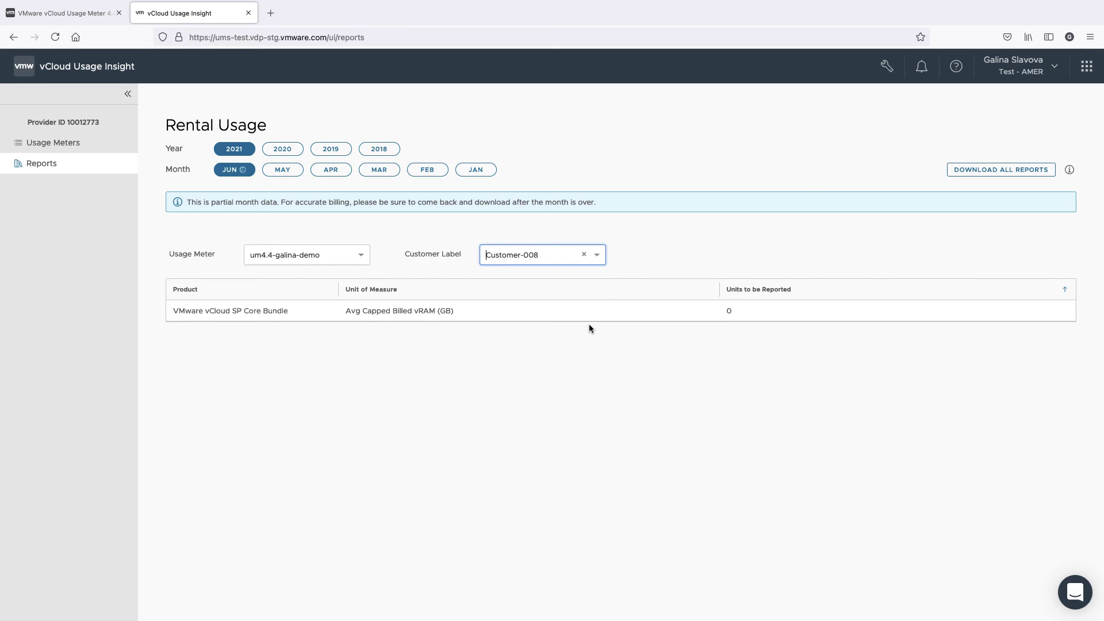
left_click(604, 264)
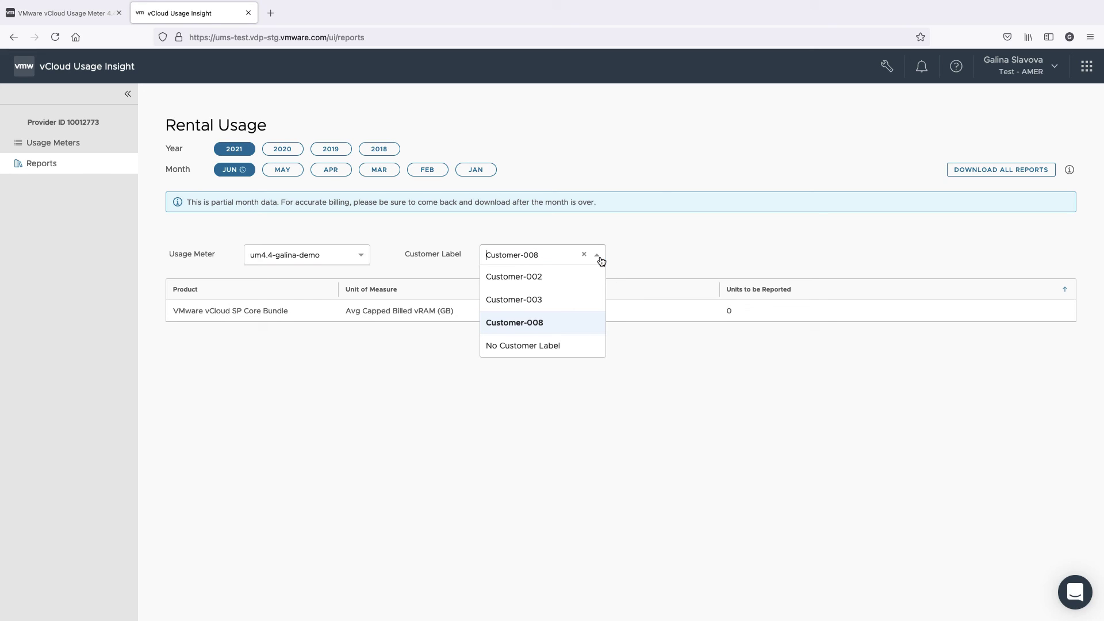
left_click(594, 347)
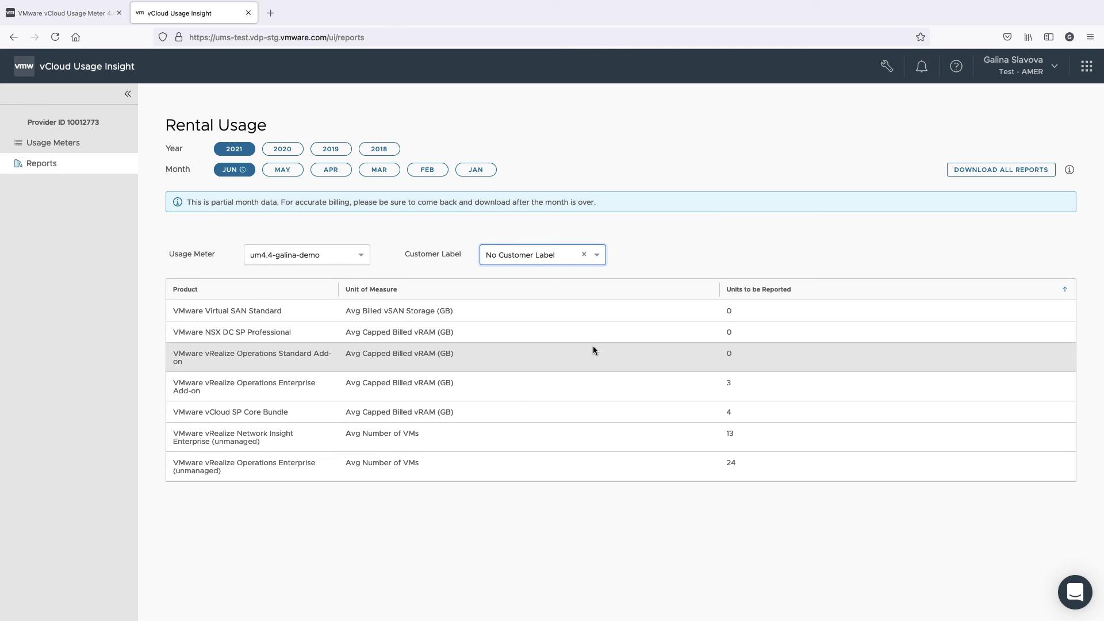
left_click(1004, 173)
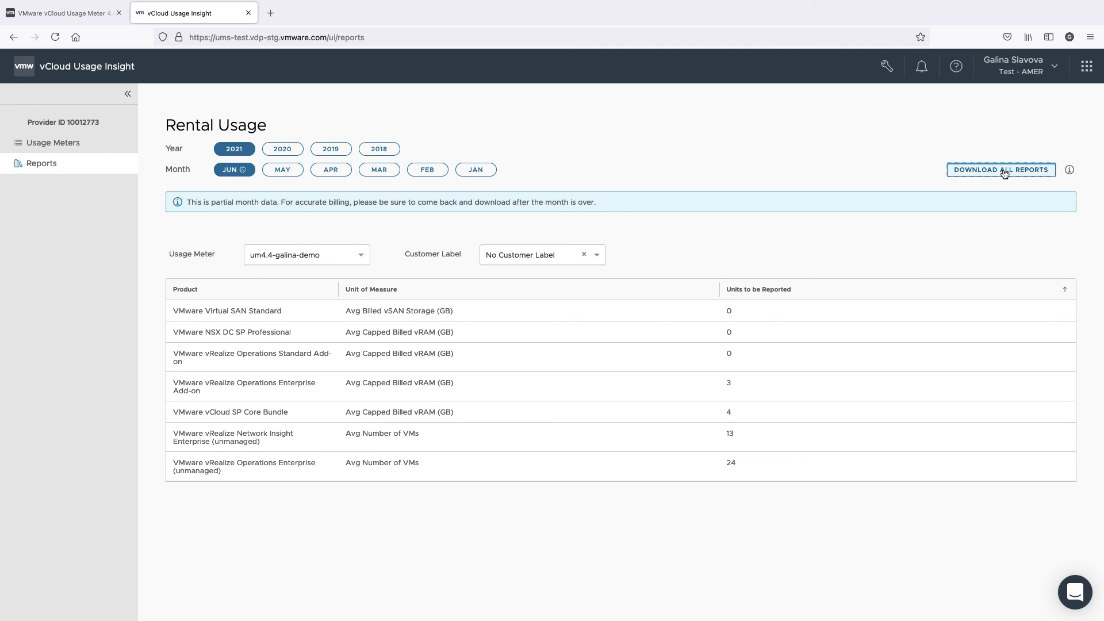